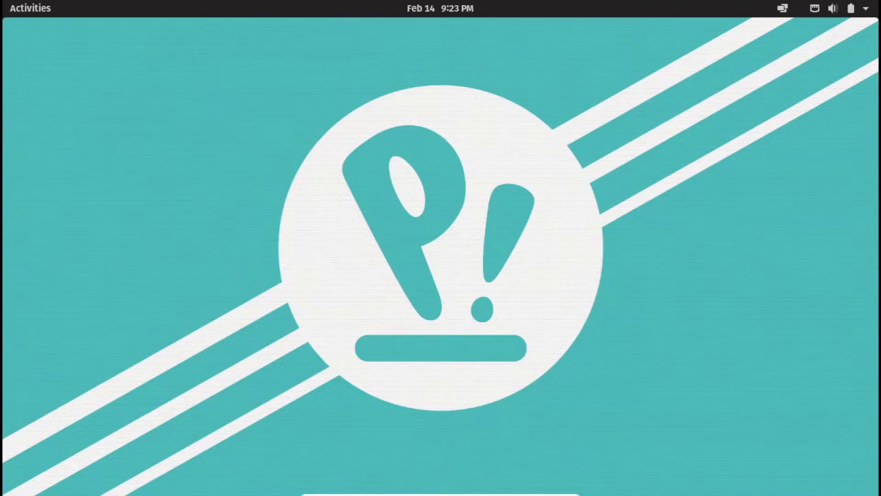
Step: Find and open the Terminal application
key(super)
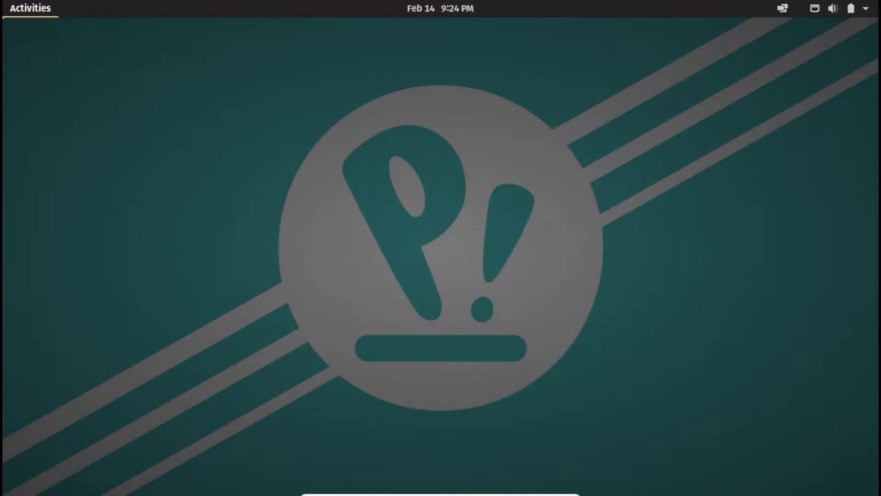
text(ter)
key(Return)
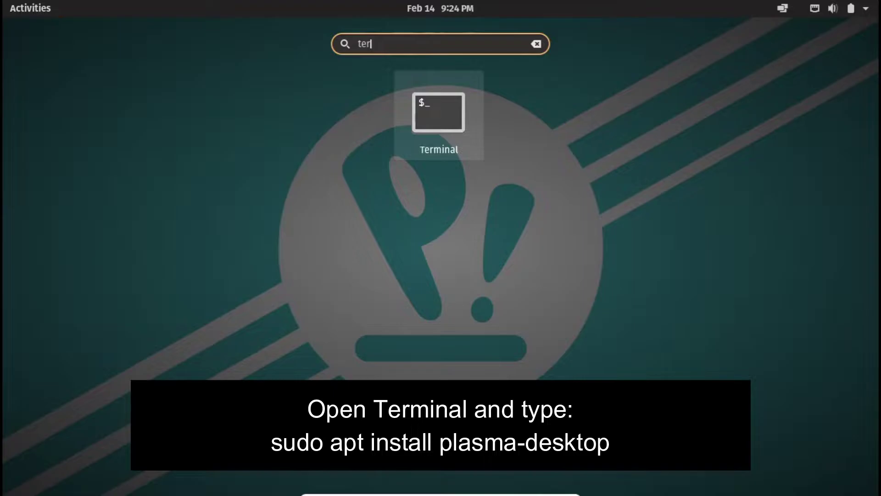
Step: Install KDE Plasma by running sudo apt install plasma-desktop and accept the installation with y
text(sud)
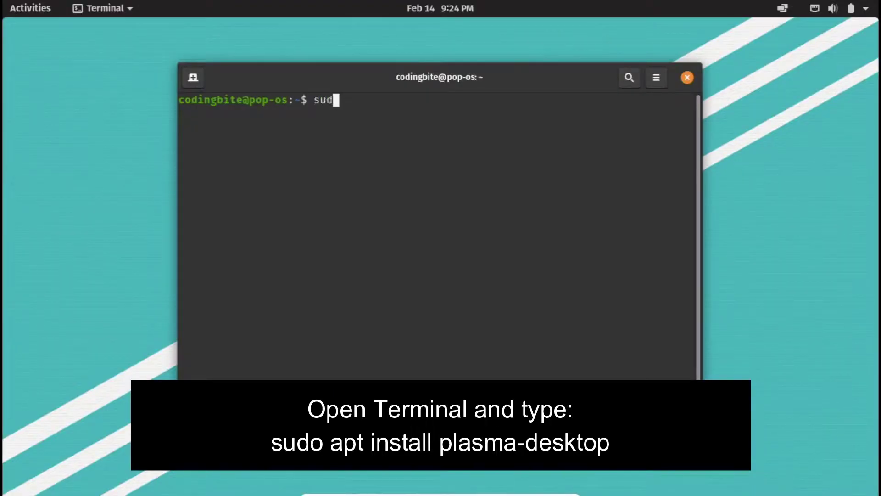
text(o apt install)
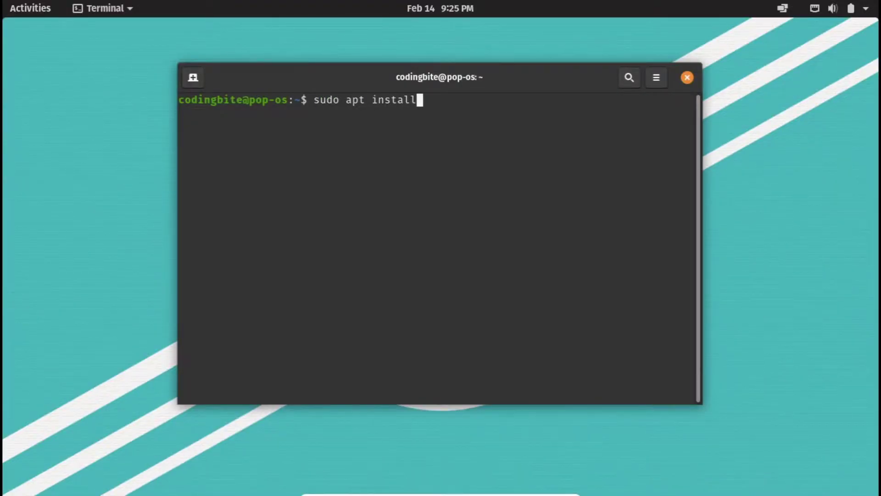
text( plasma-desktop)
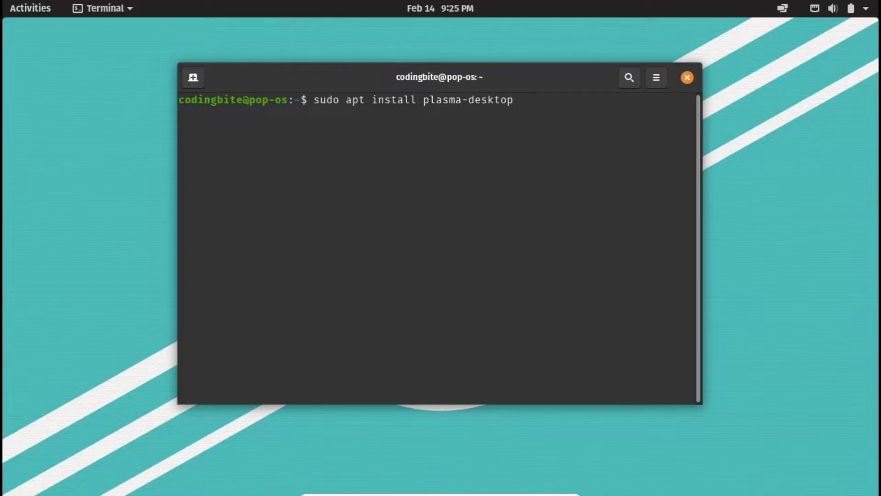
key(Return)
text(y)
key(Return)
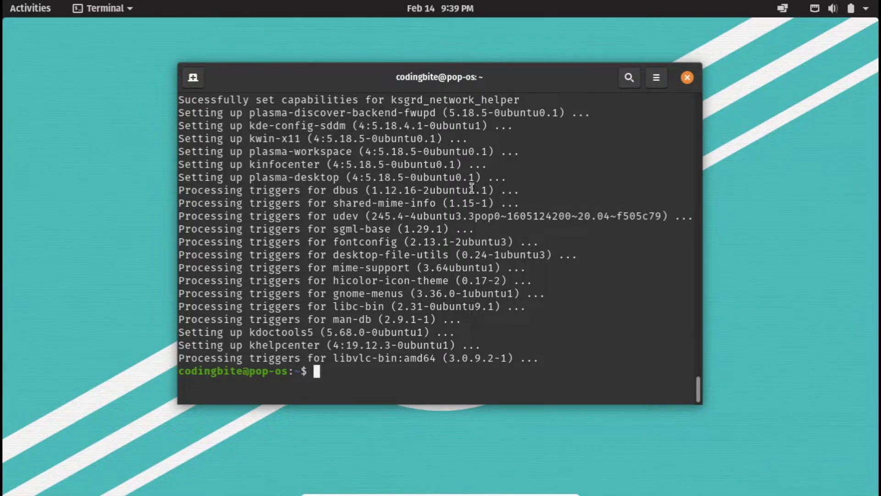
Step: Close the terminal and log out of the current desktop session
click(687, 77)
click(865, 8)
click(764, 168)
click(761, 189)
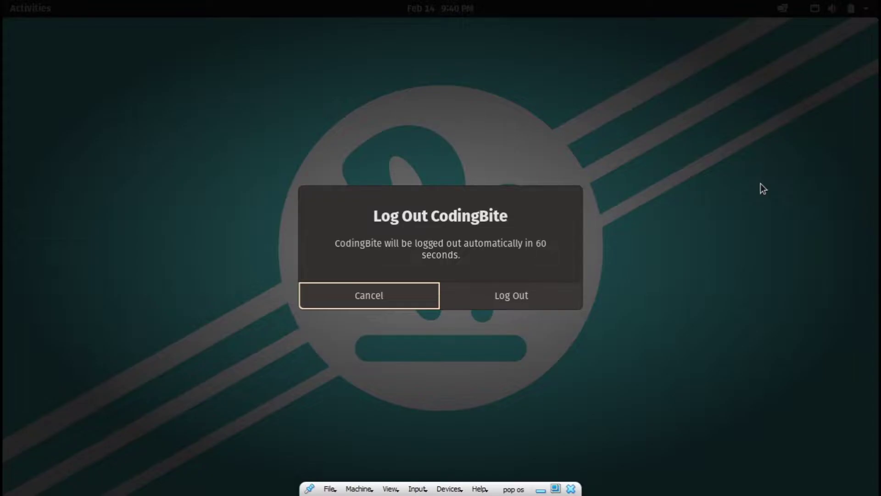
click(525, 295)
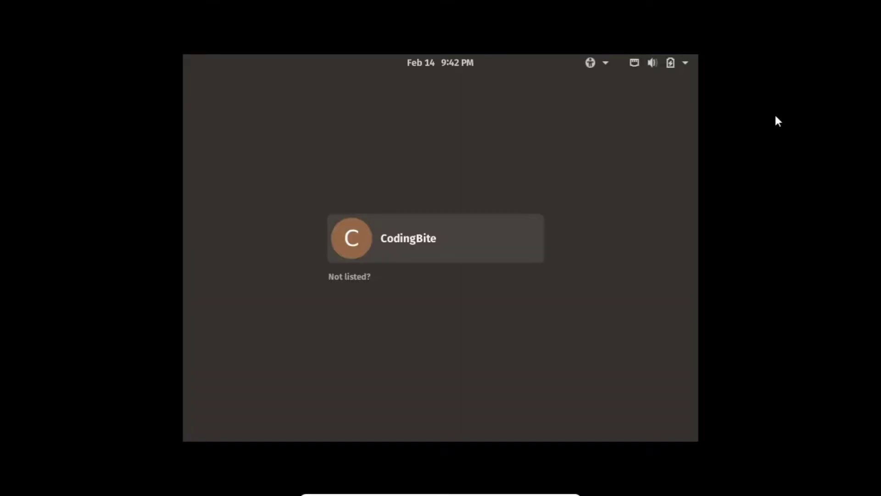
Step: Choose the listed user, set the session to Plasma and log in with the account password
click(458, 226)
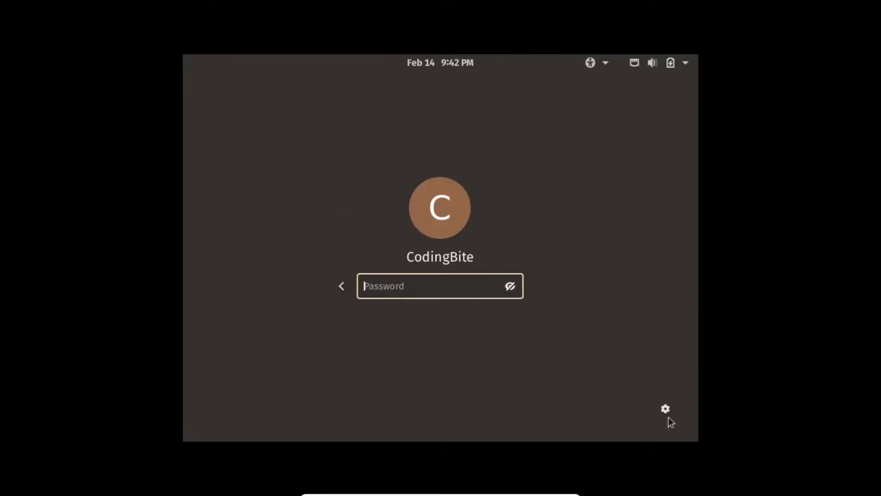
click(667, 410)
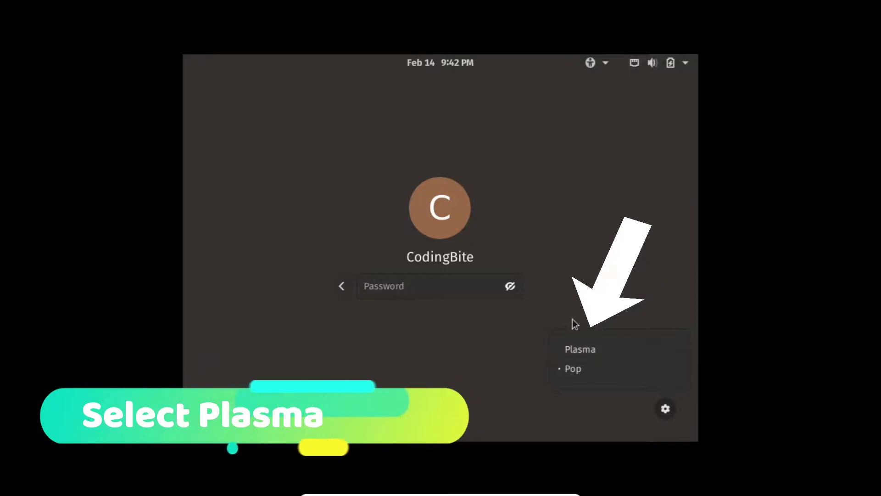
click(593, 354)
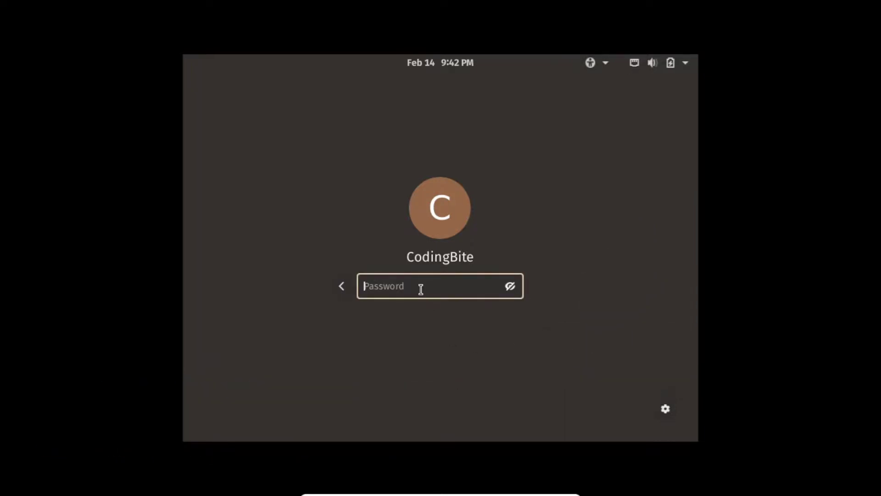
text(••••••)
key(Return)
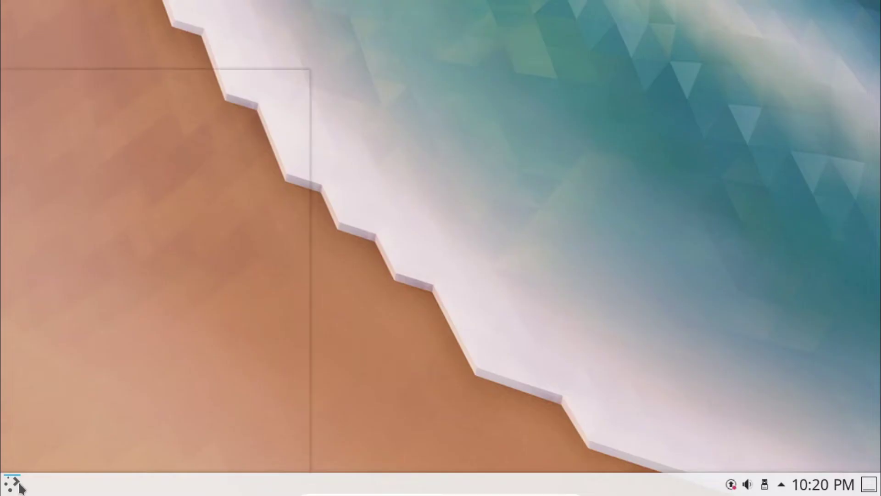
Step: Browse the application launcher's Computer, Favorites and Applications sections, including the Utilities and System categories
click(22, 485)
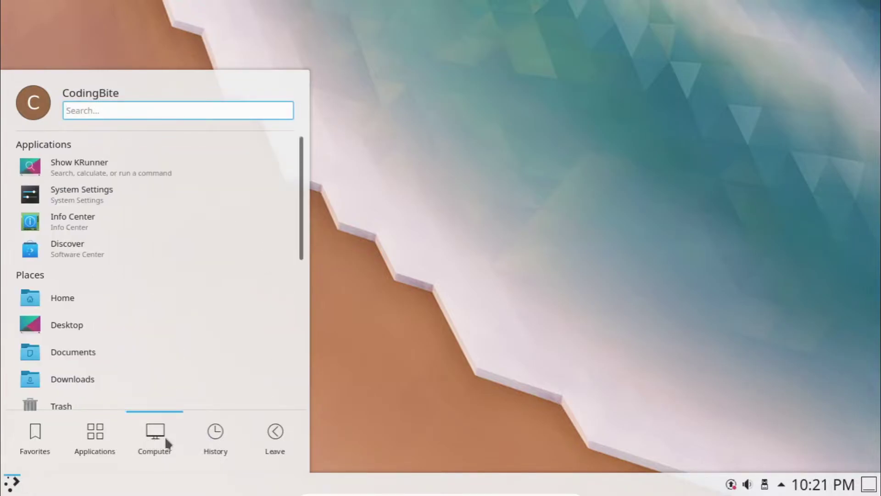
mouse_move(286, 440)
mouse_move(143, 439)
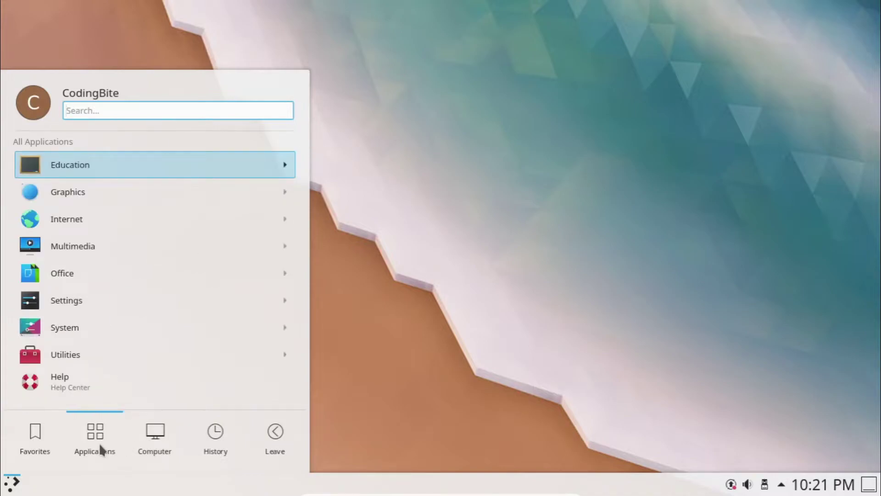
mouse_move(95, 438)
click(101, 330)
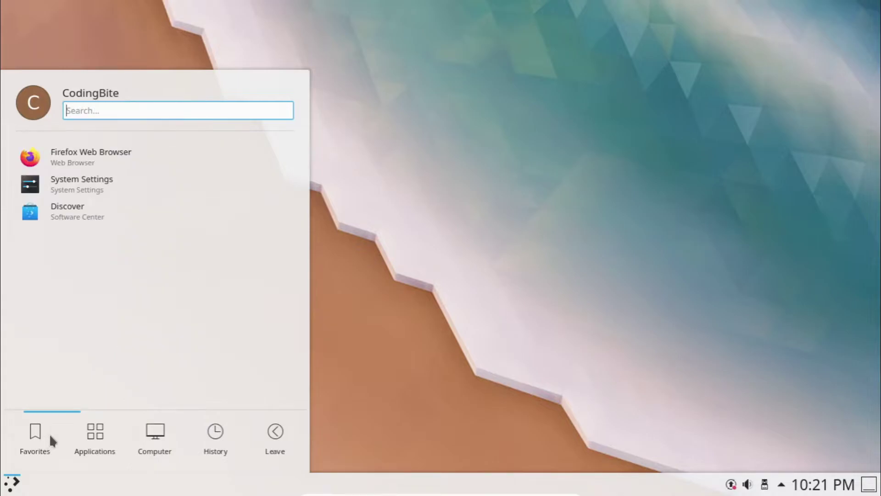
click(89, 148)
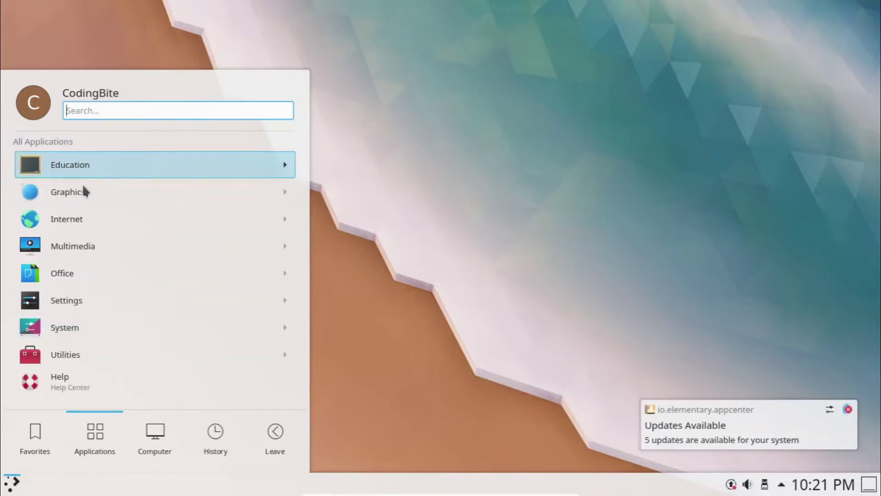
click(89, 298)
click(63, 145)
click(55, 357)
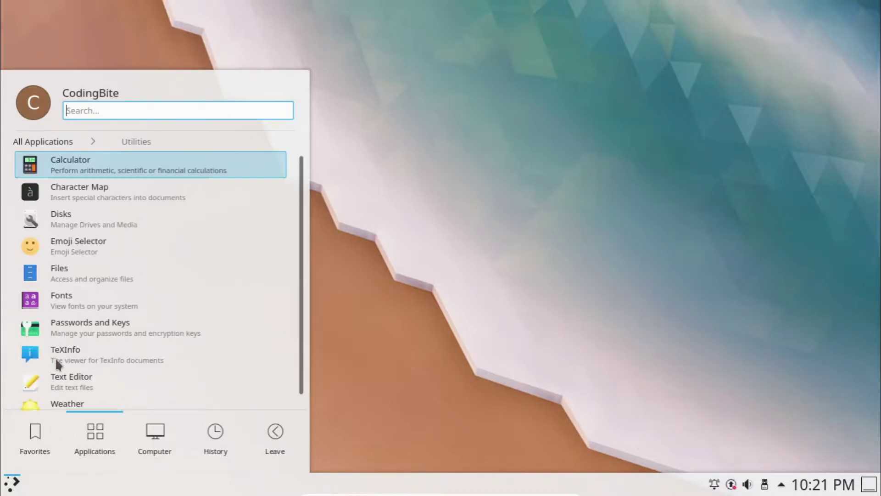
scroll(109, 269, down, 1)
click(58, 141)
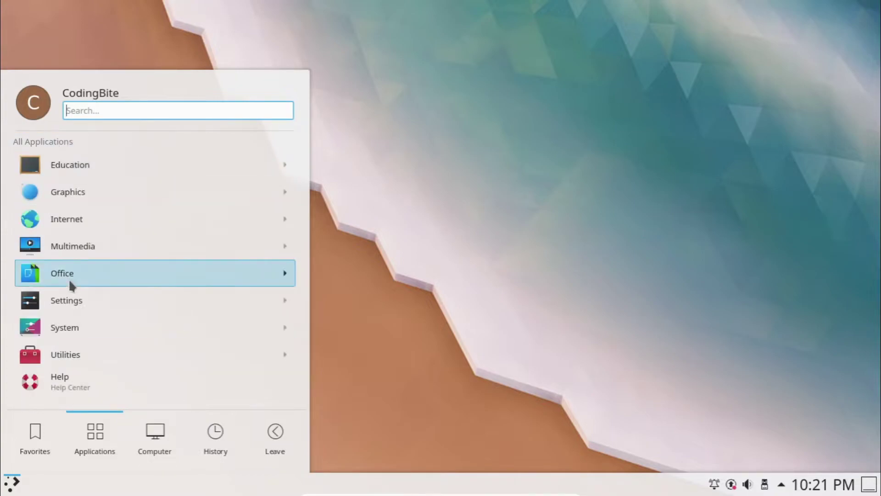
click(70, 330)
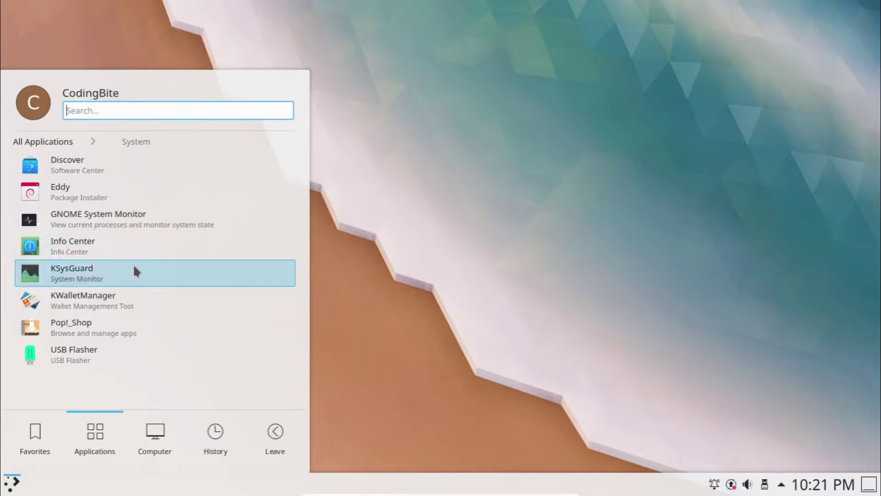
Step: Open System Settings from the launcher's favorites, move its window clear of the screen corner and show the Global Theme page
click(44, 436)
click(92, 183)
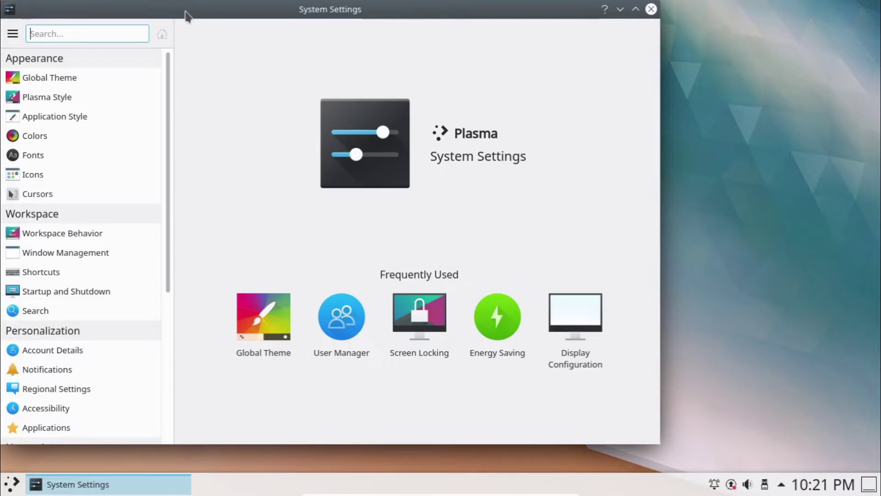
drag(186, 16, 288, 28)
click(163, 91)
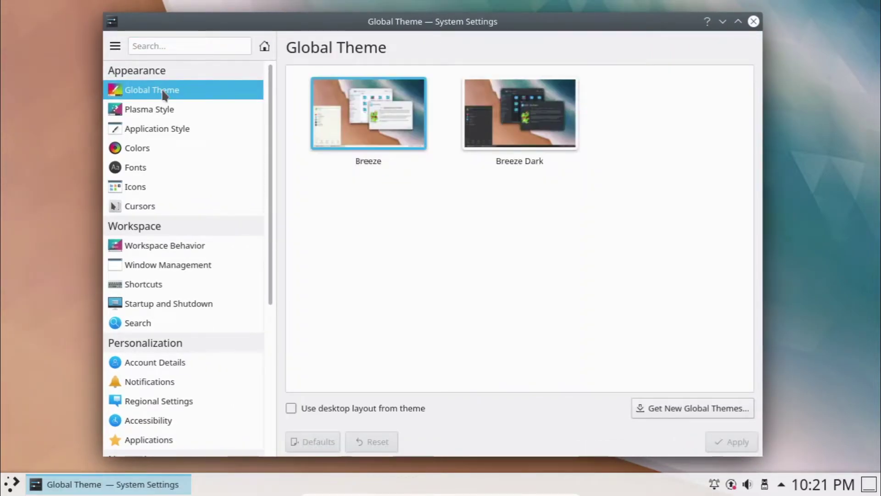
Step: Find the Layan look and feel theme among the downloadable global themes and install it, authenticating with the account password
click(657, 402)
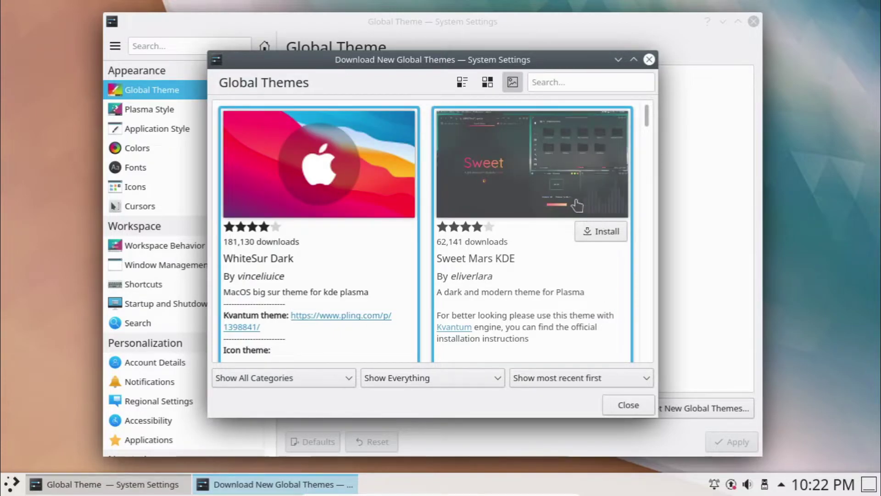
scroll(576, 208, down, 5)
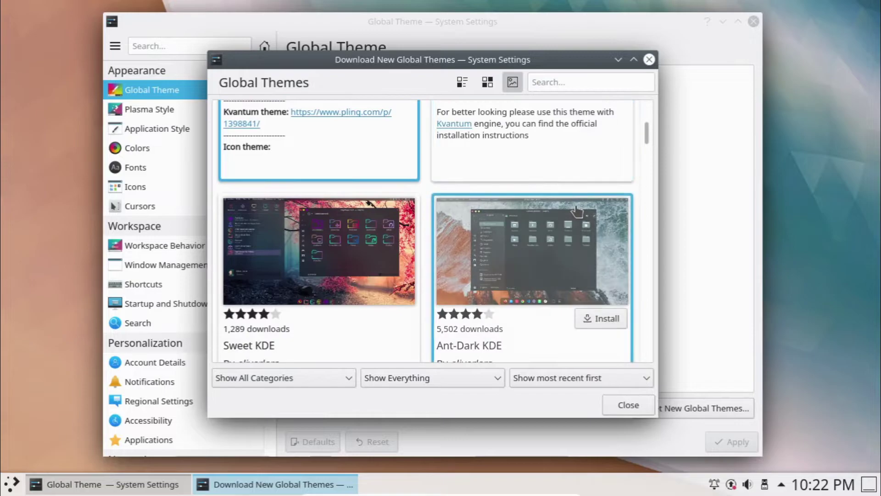
scroll(577, 211, down, 5)
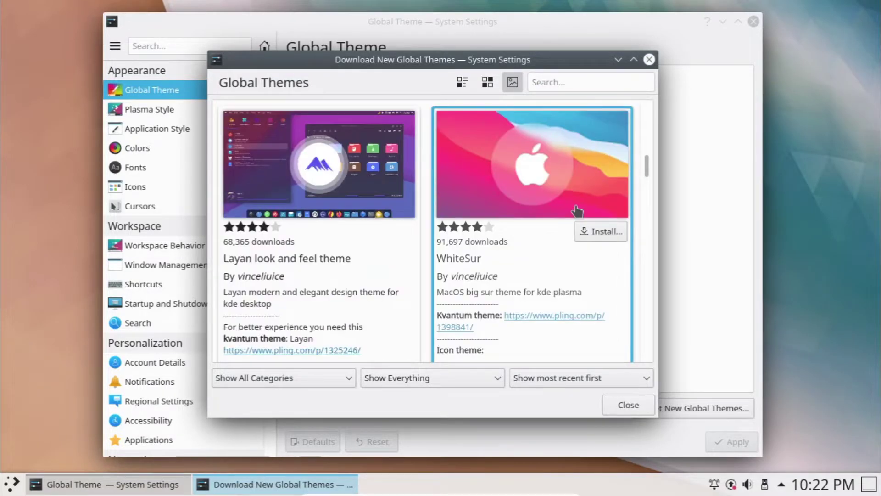
scroll(365, 216, down, 1)
click(378, 201)
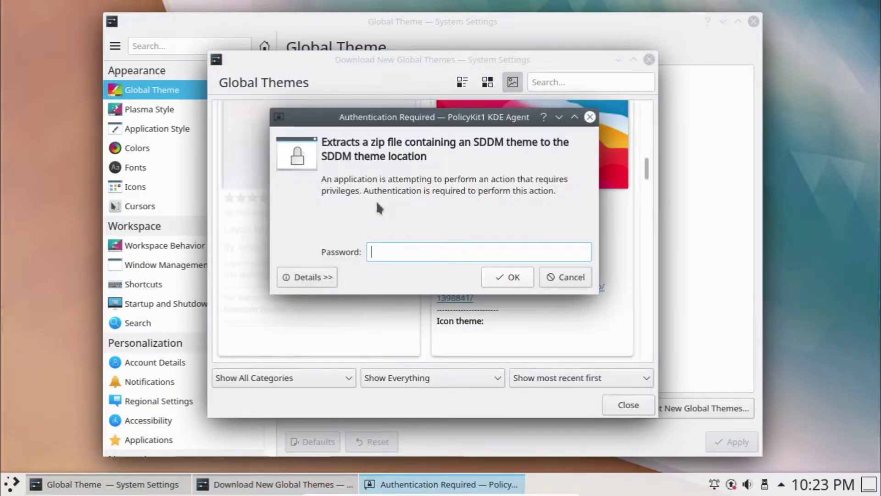
text(******)
click(507, 279)
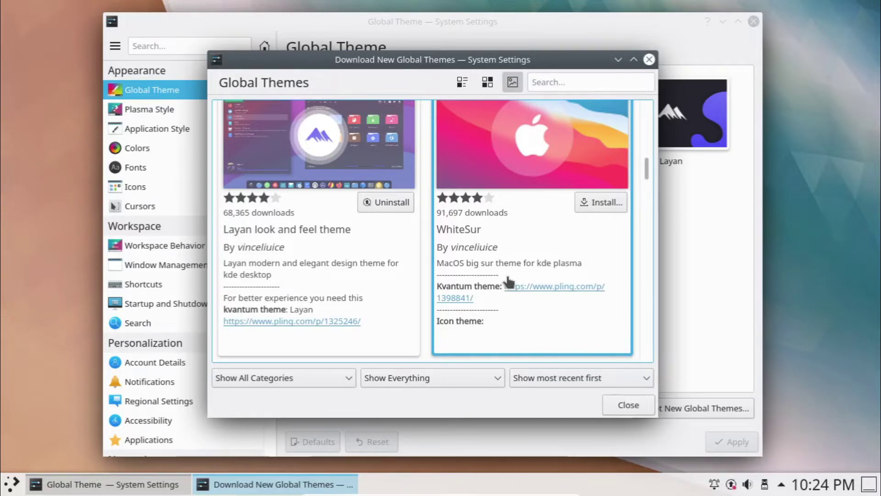
Step: Close the theme download dialog and apply the Layan global theme
click(618, 413)
click(642, 142)
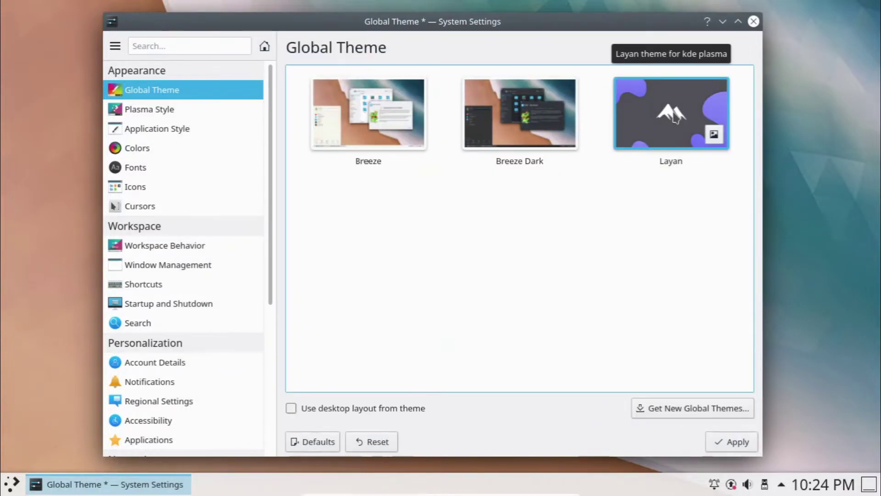
click(722, 445)
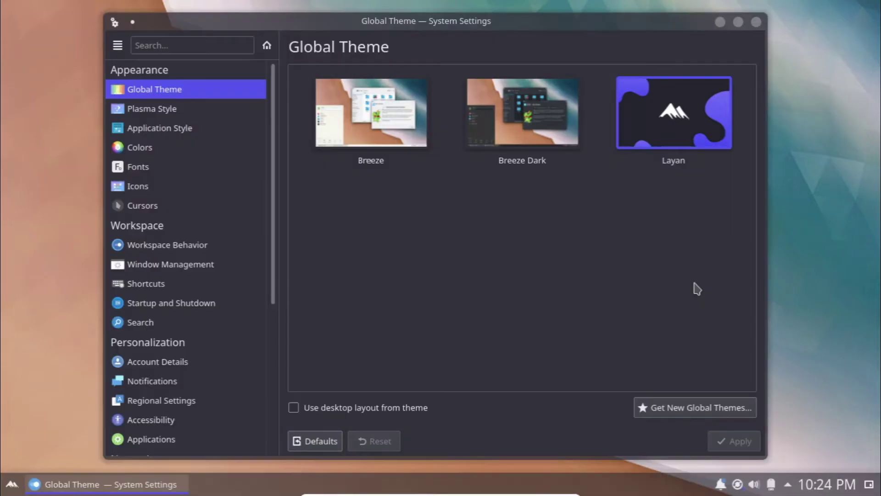
Step: Minimize System Settings and inspect the restyled application launcher, including its Settings category
click(720, 22)
click(12, 484)
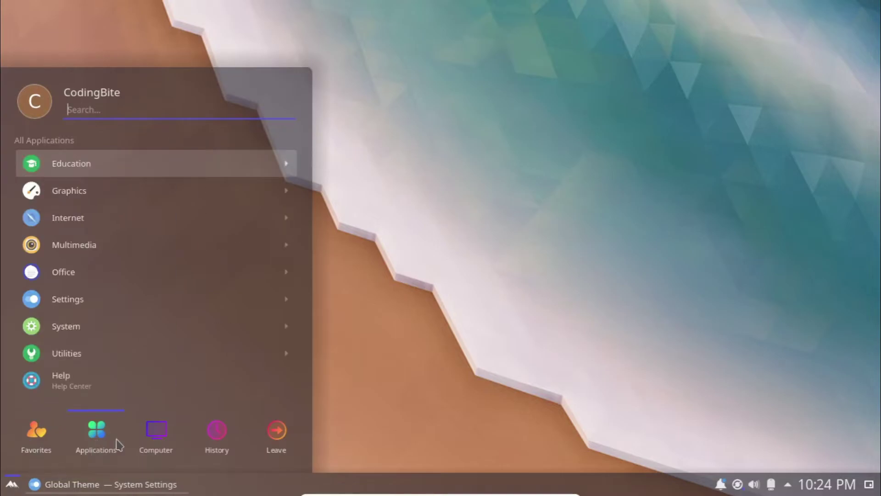
mouse_move(96, 436)
click(183, 299)
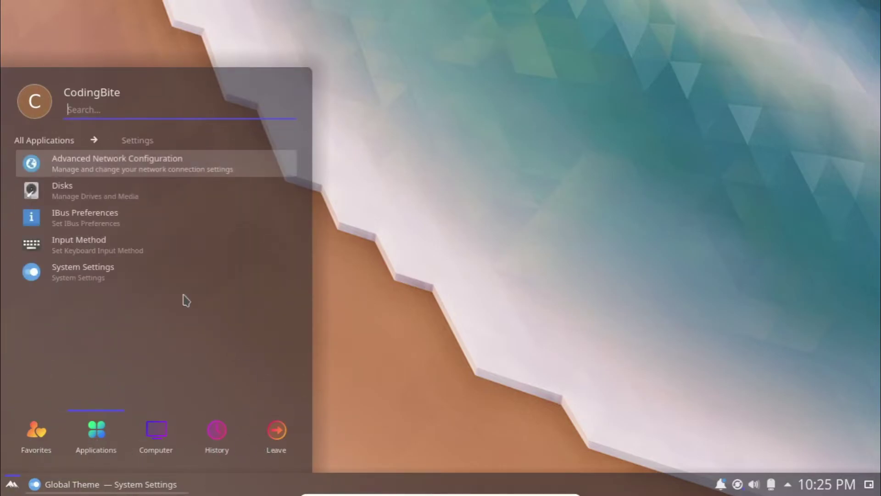
Step: Return to System Settings, view the Plasma Style page and look at the Layan global theme's full-screen preview
click(171, 275)
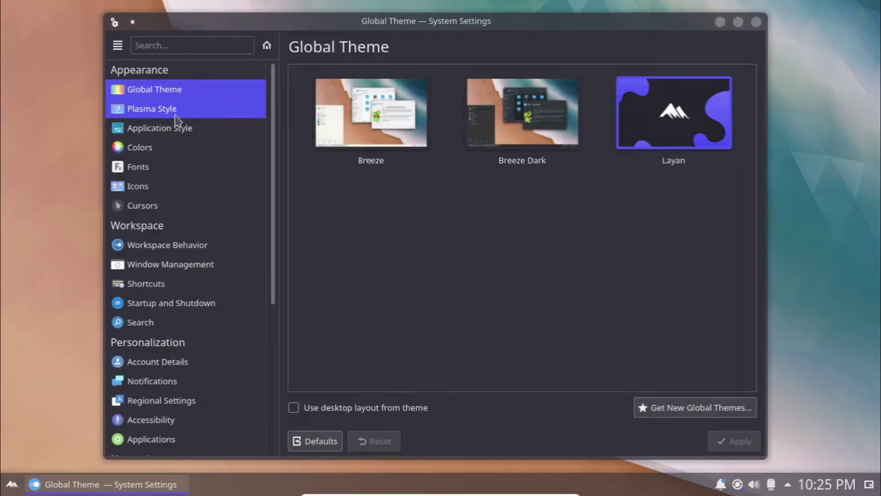
click(178, 120)
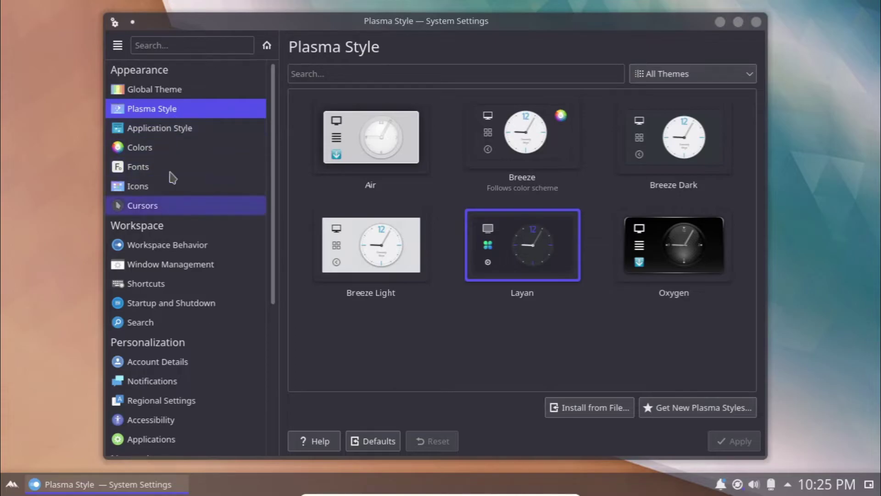
click(162, 94)
click(718, 135)
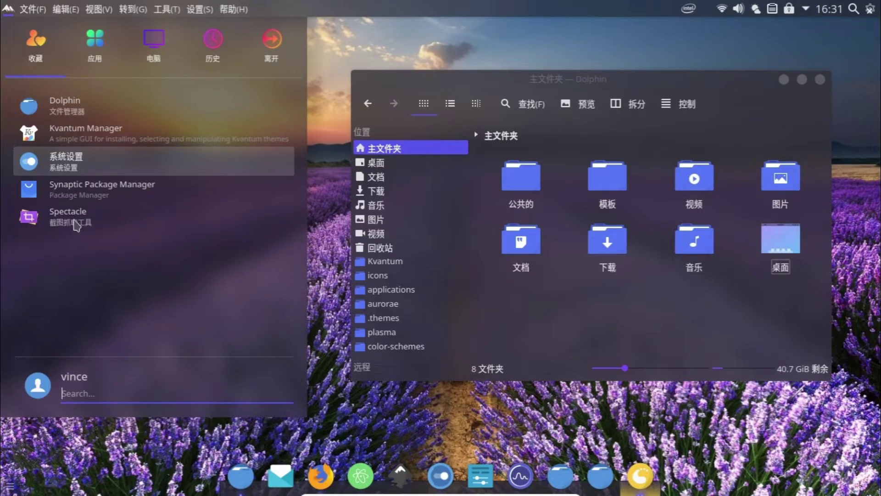
click(72, 224)
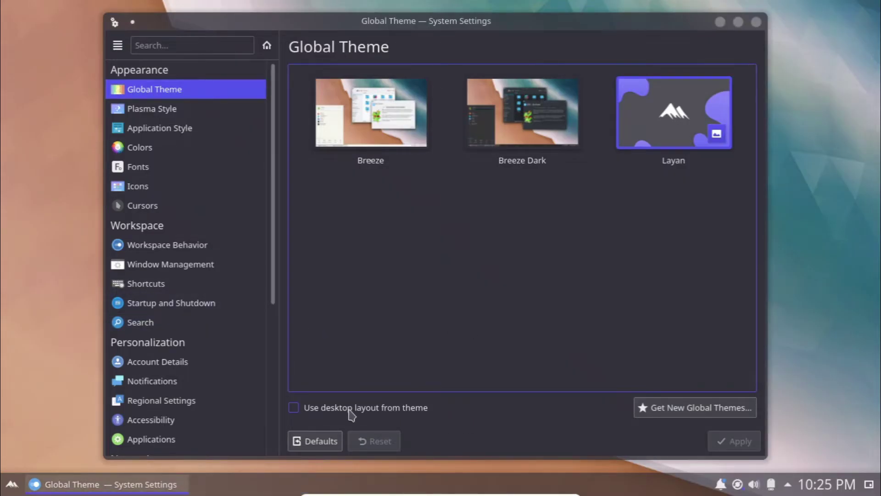
mouse_move(212, 316)
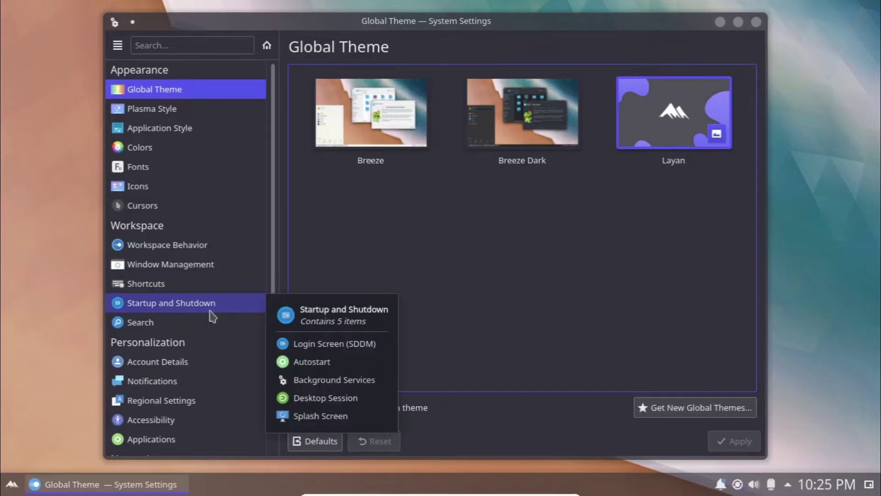
Step: Look through the System Settings categories and view the available themes on the Plasma Style page
scroll(212, 317, down, 10)
scroll(212, 319, up, 5)
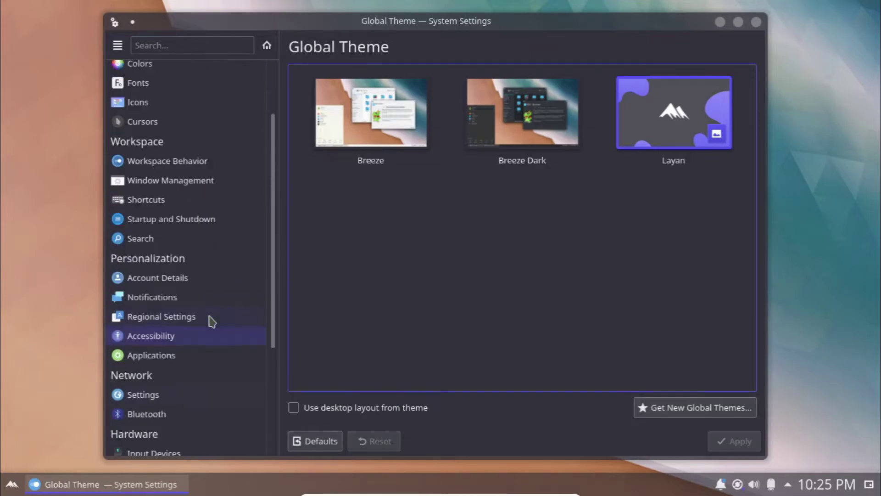
scroll(211, 320, up, 3)
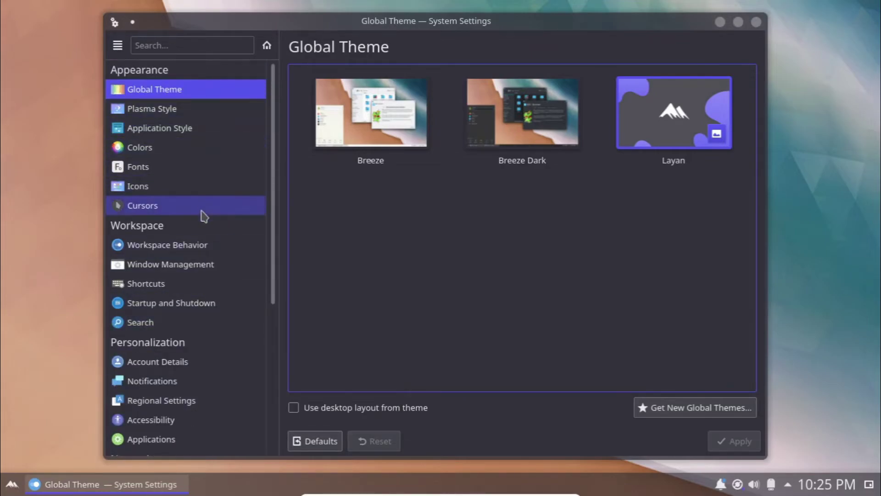
click(198, 112)
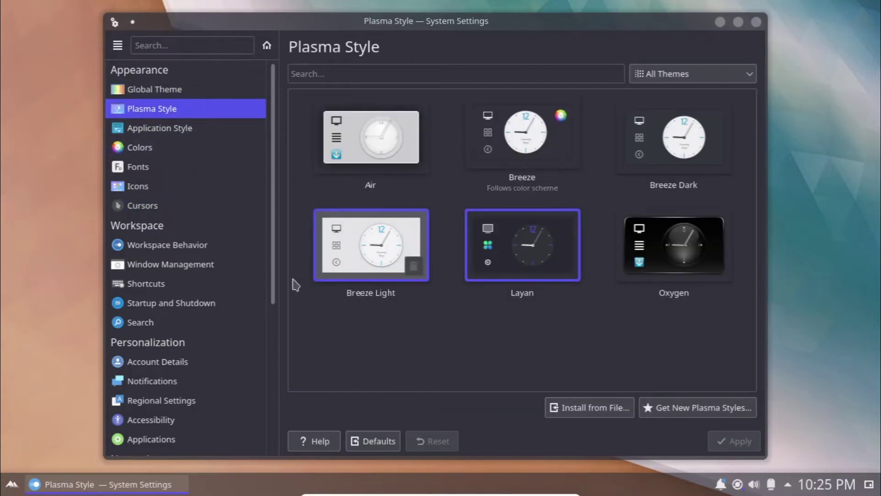
Step: Set the application style to Oxygen, apply it and return to the main settings list
click(157, 130)
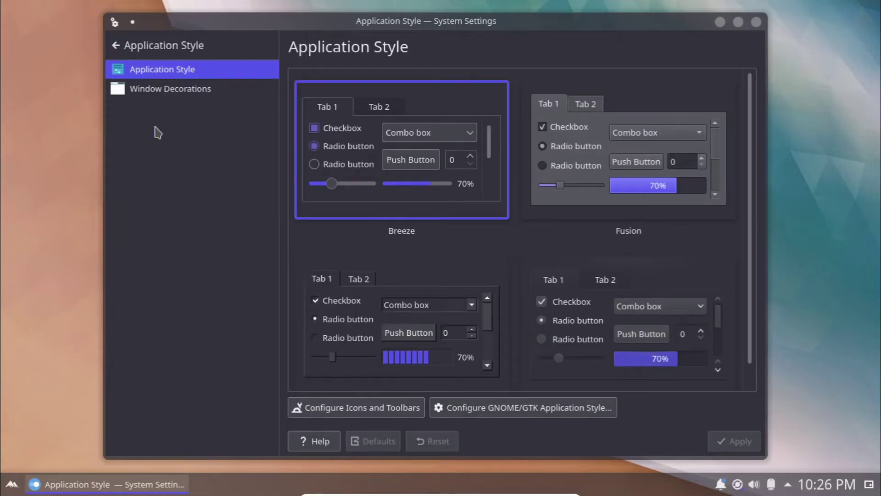
click(571, 305)
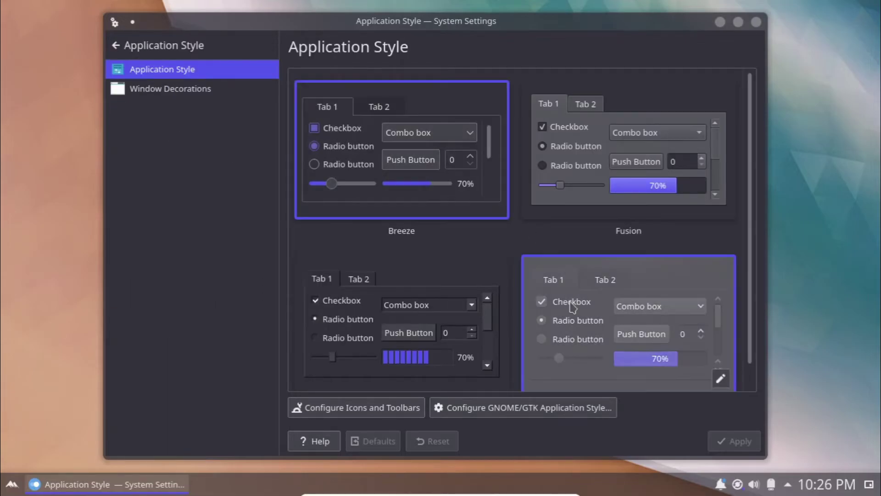
click(734, 441)
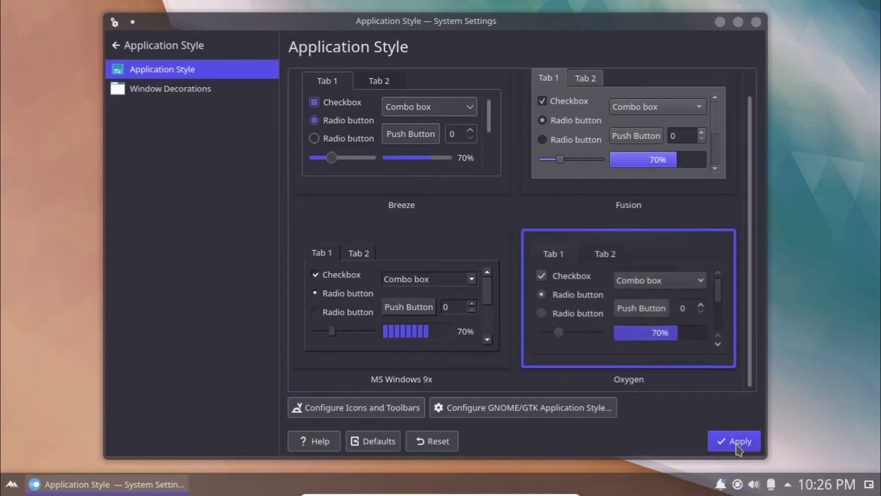
click(116, 45)
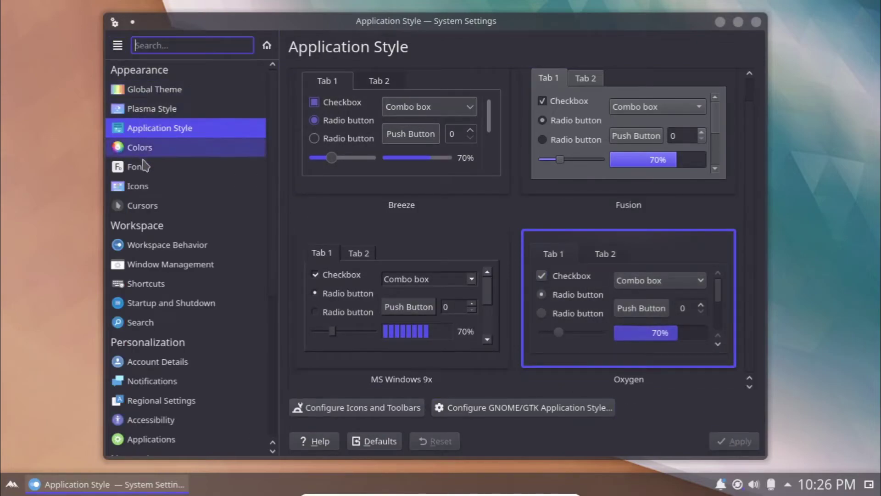
Step: Remove the Tela dark icon theme, apply the change and close System Settings
click(143, 188)
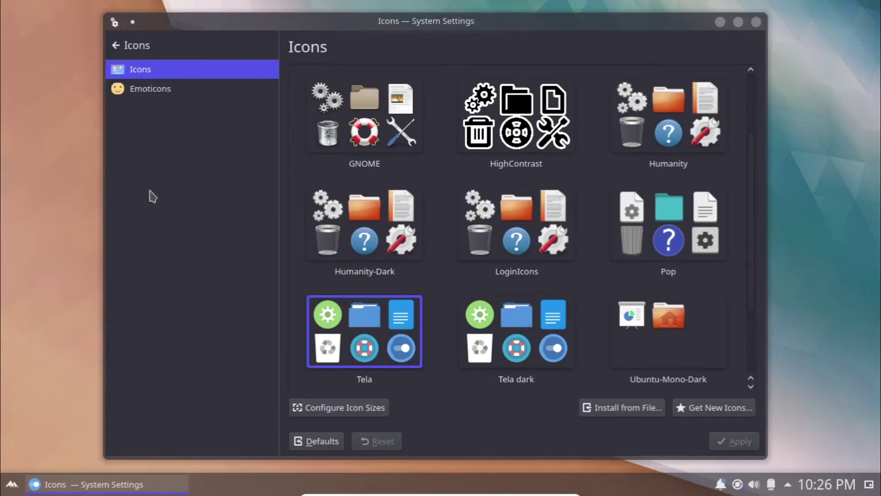
click(557, 356)
click(735, 441)
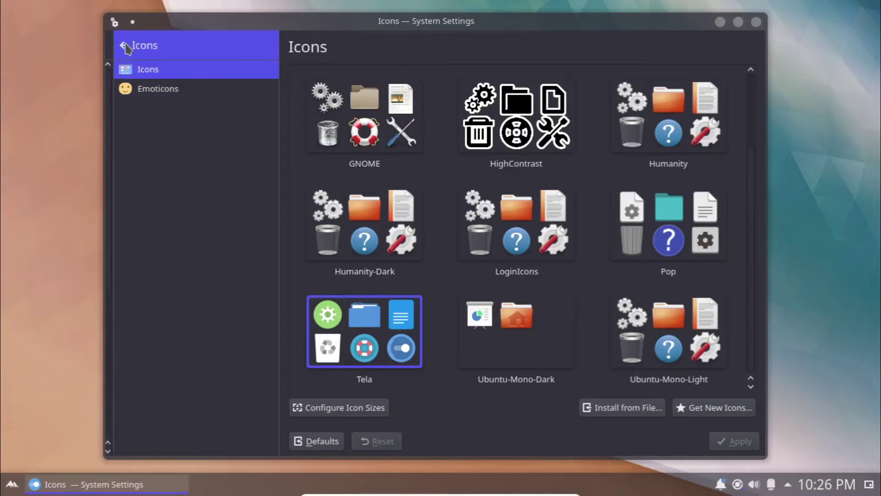
click(128, 48)
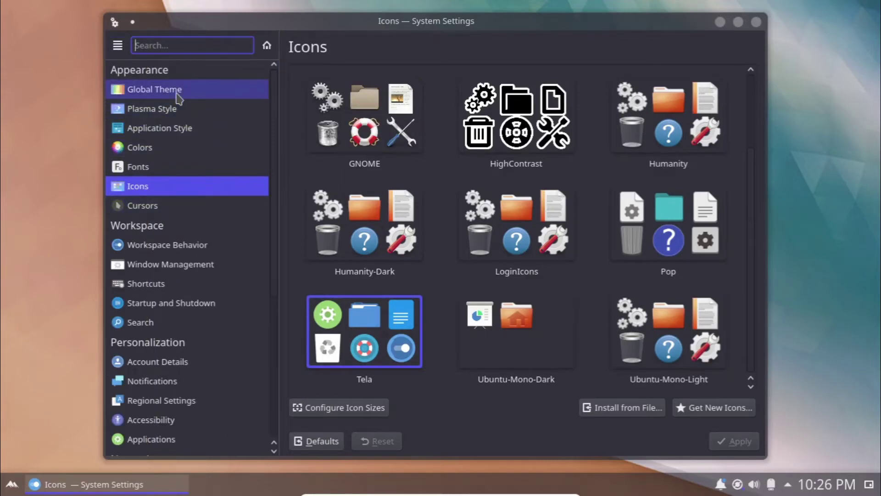
click(756, 22)
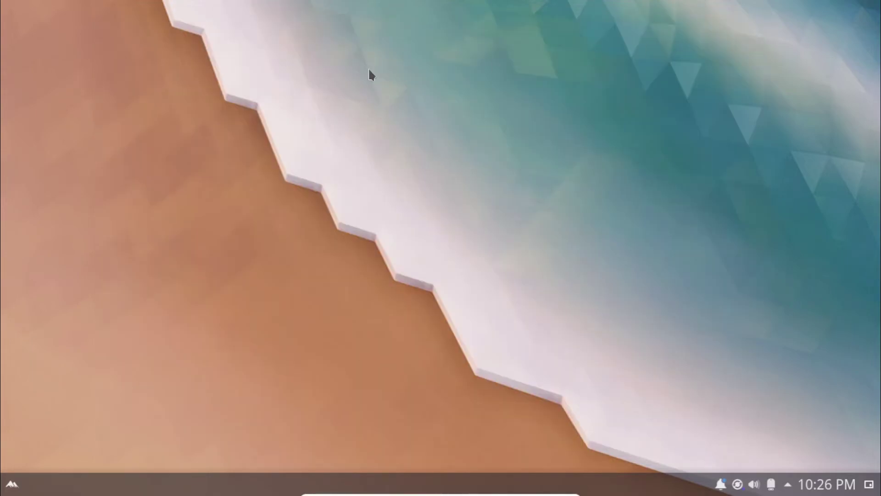
Step: Open the desktop configuration, apply the dark Layan image as the wallpaper and close the settings window
right_click(369, 69)
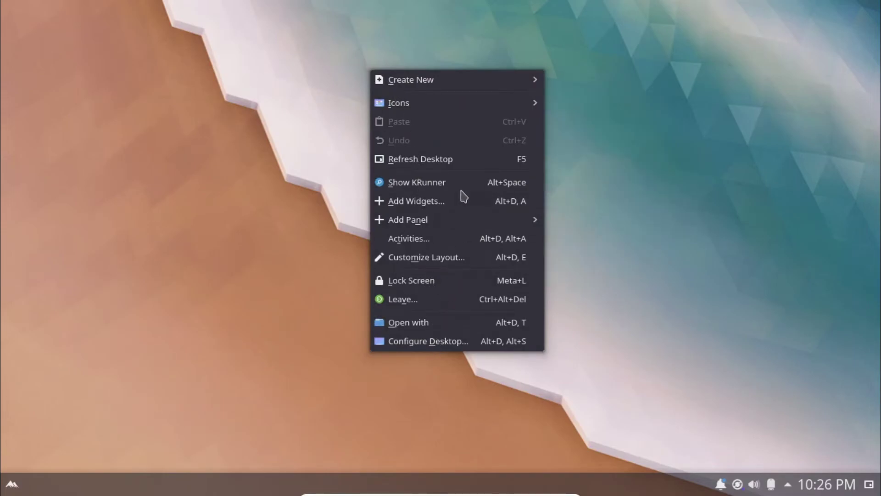
click(462, 343)
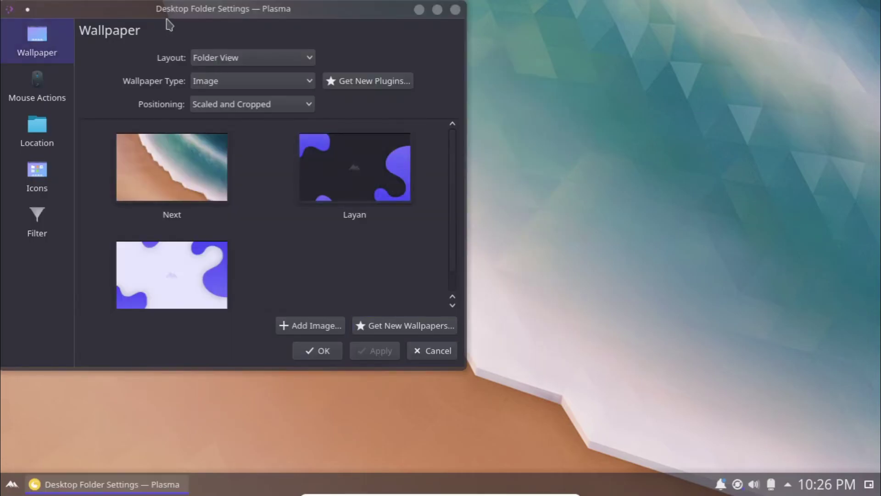
drag(168, 14, 268, 13)
click(419, 173)
click(473, 351)
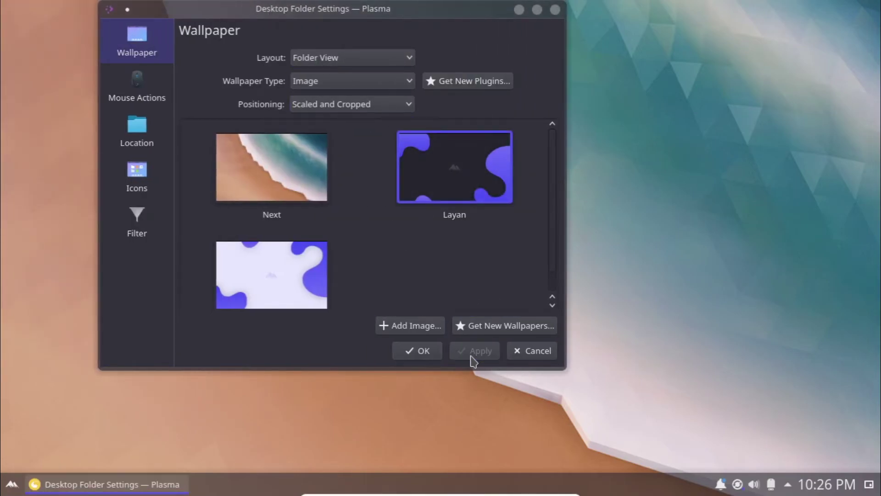
click(555, 10)
Step: Browse the Graphics and Office categories in the application launcher, opening Calendar from Office and minimizing it
click(12, 483)
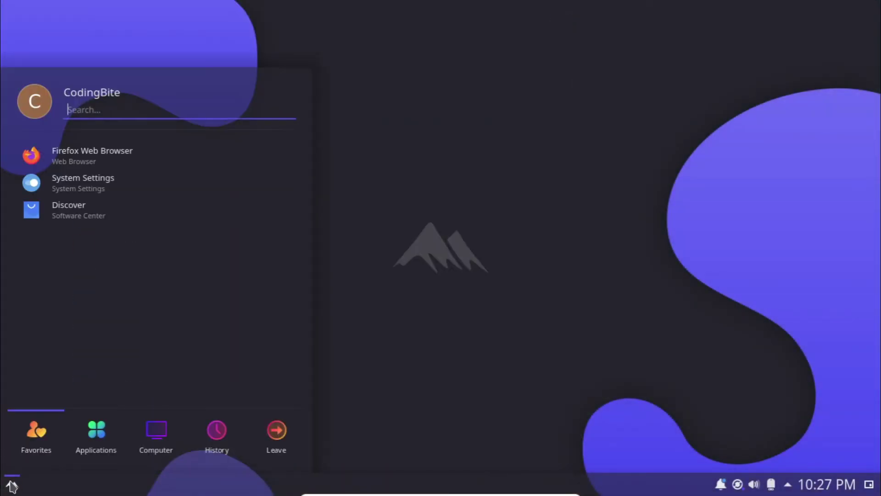
mouse_move(263, 443)
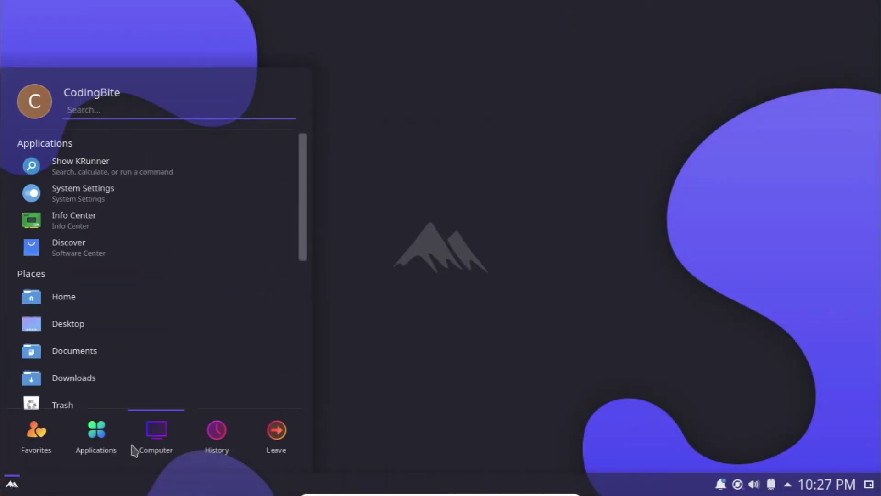
mouse_move(100, 439)
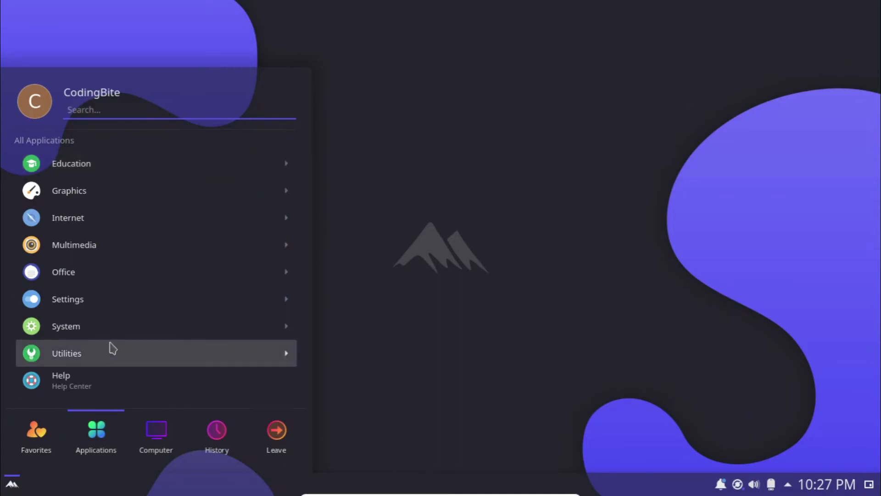
click(136, 191)
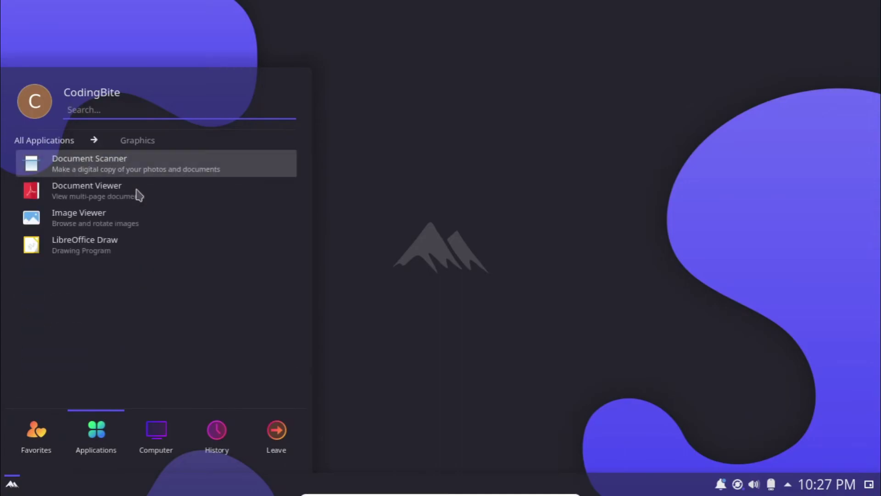
click(69, 141)
click(92, 280)
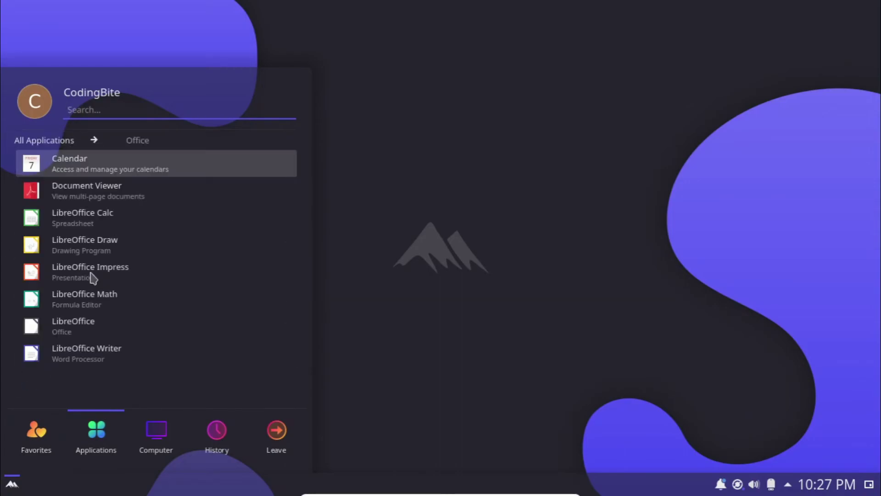
click(107, 173)
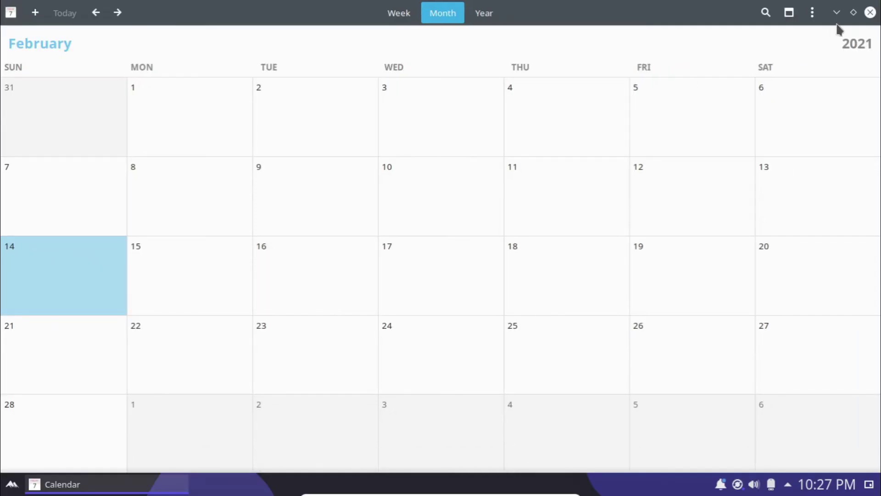
click(836, 12)
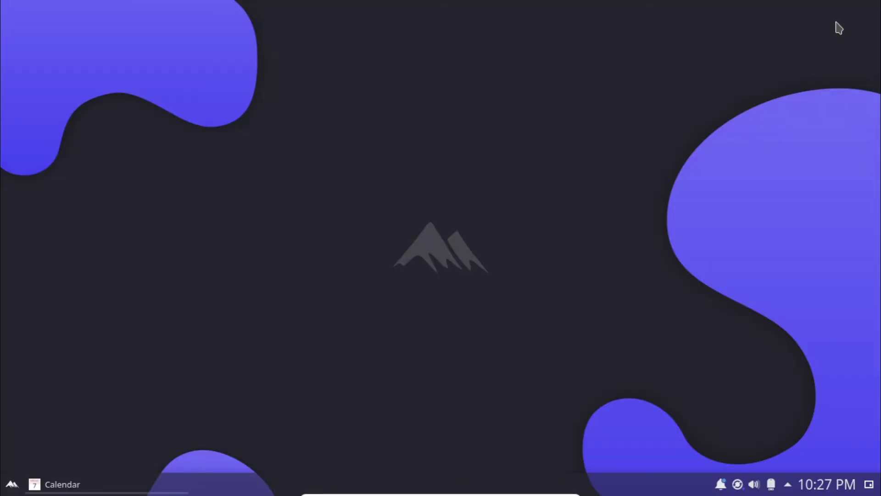
Step: Check the hidden tray items and notifications, open the available updates in Discover and close it
click(789, 485)
click(789, 487)
click(722, 486)
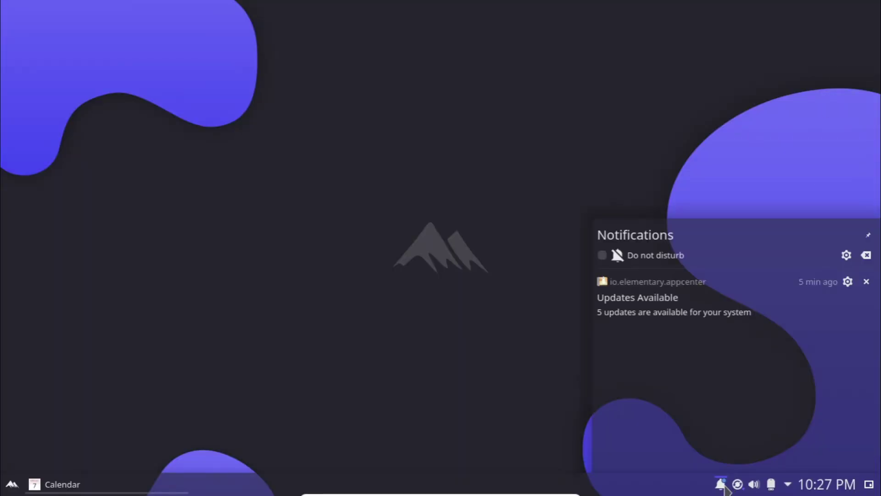
click(673, 303)
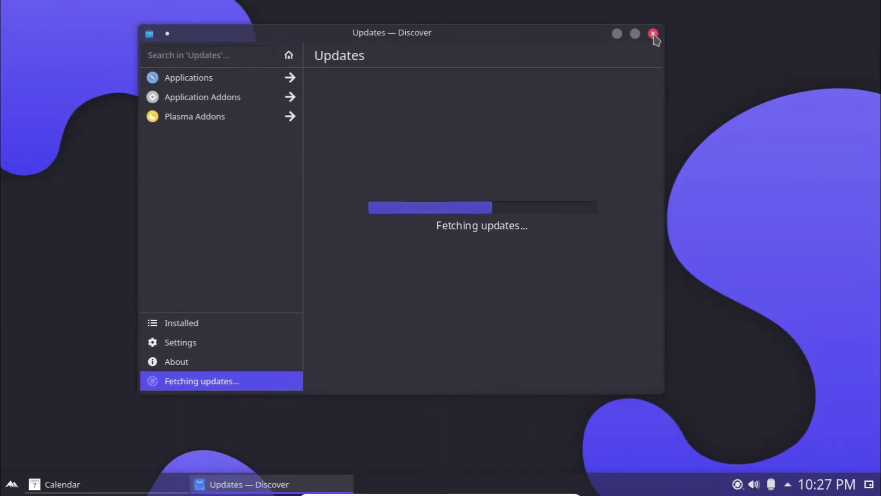
click(653, 34)
Step: Look through the application launcher's sections, dismiss it and confirm Shut Down on the leave screen
click(12, 484)
click(95, 436)
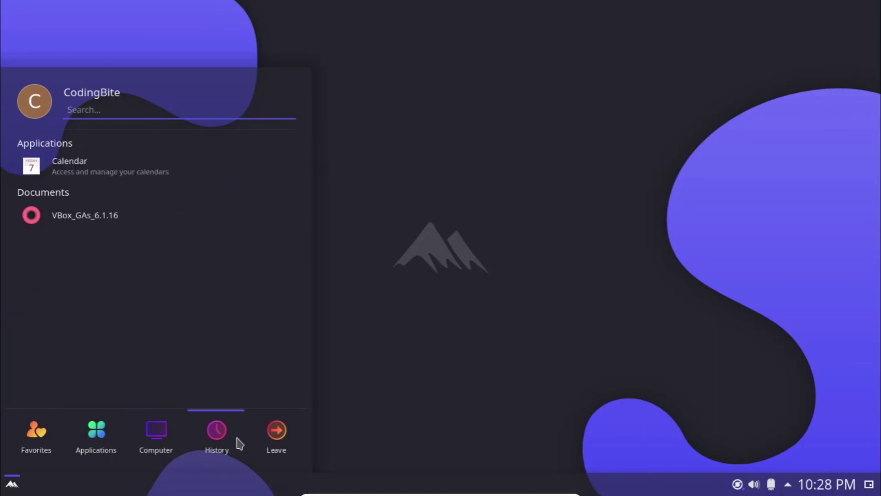
click(737, 401)
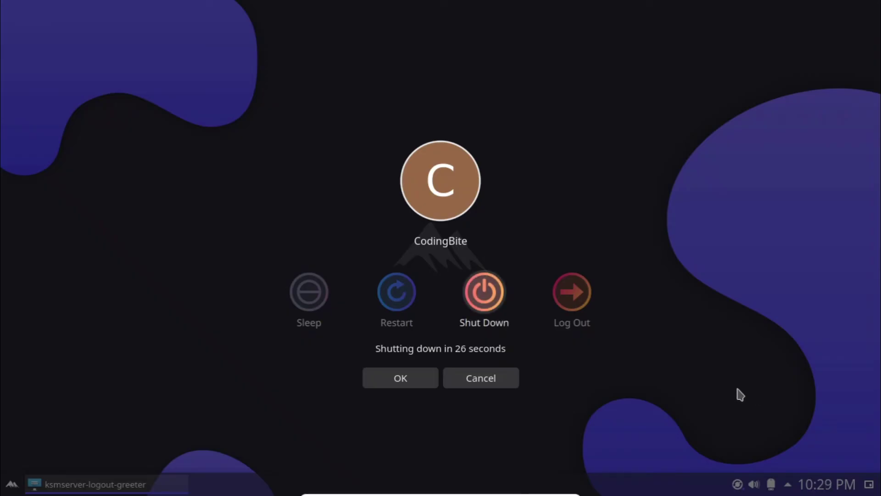
key(Return)
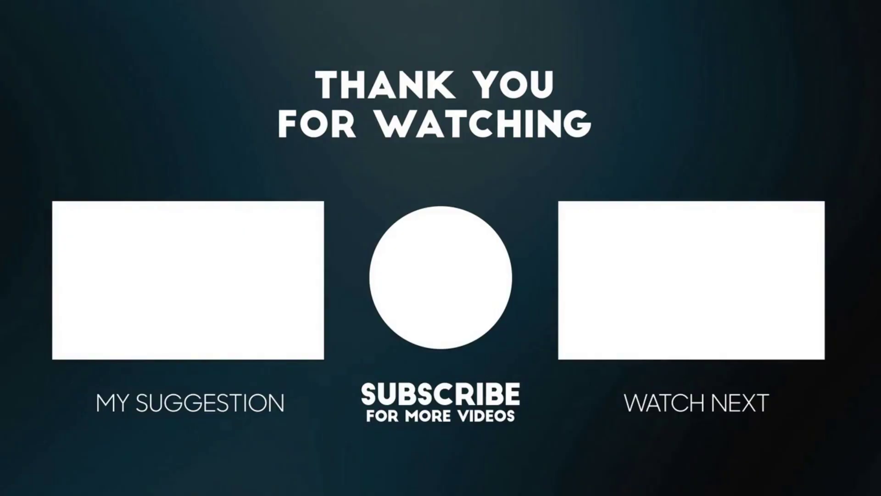